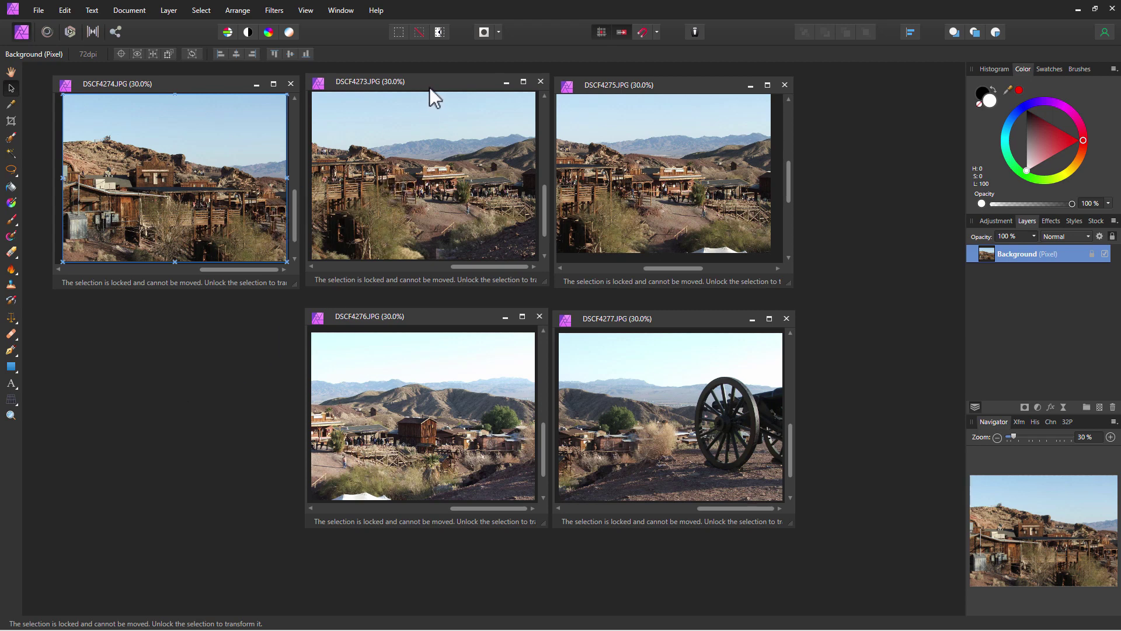
- Arrange the five open photo windows so they overlap side by side in scene order, ending with DSCF4277
drag(426, 88, 295, 107)
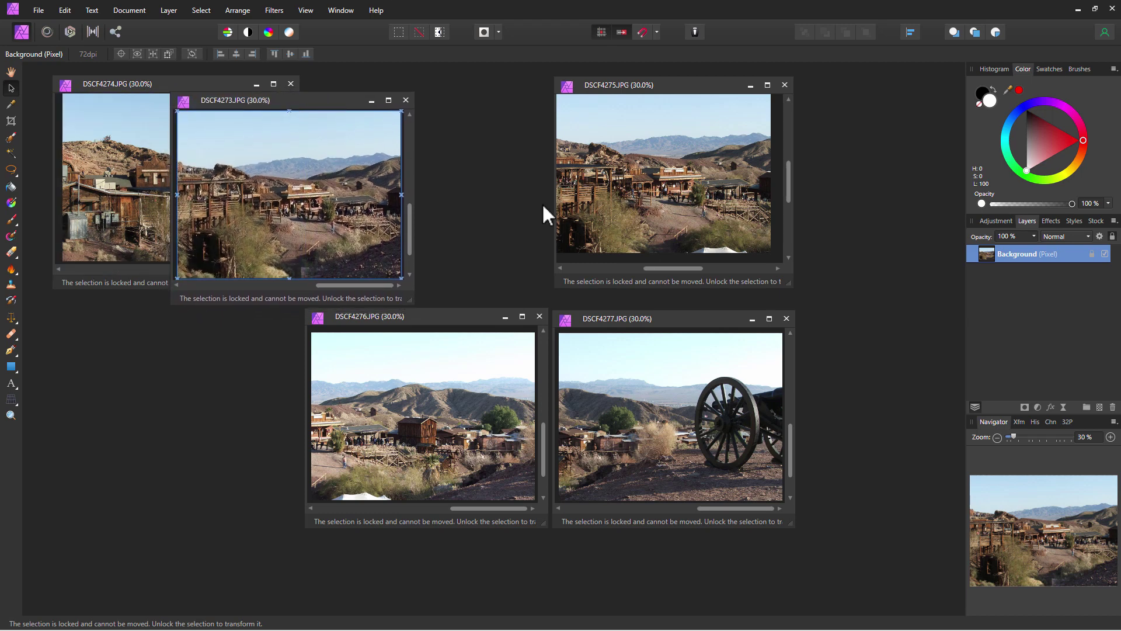
click(638, 98)
drag(677, 92, 321, 128)
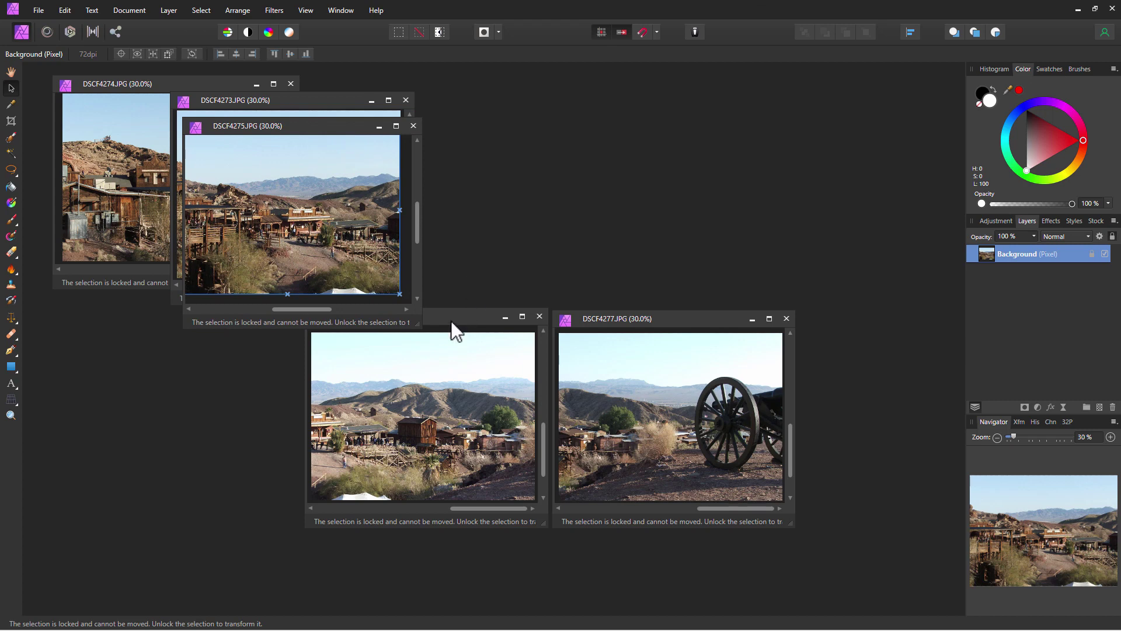
drag(455, 319, 441, 116)
drag(687, 317, 571, 110)
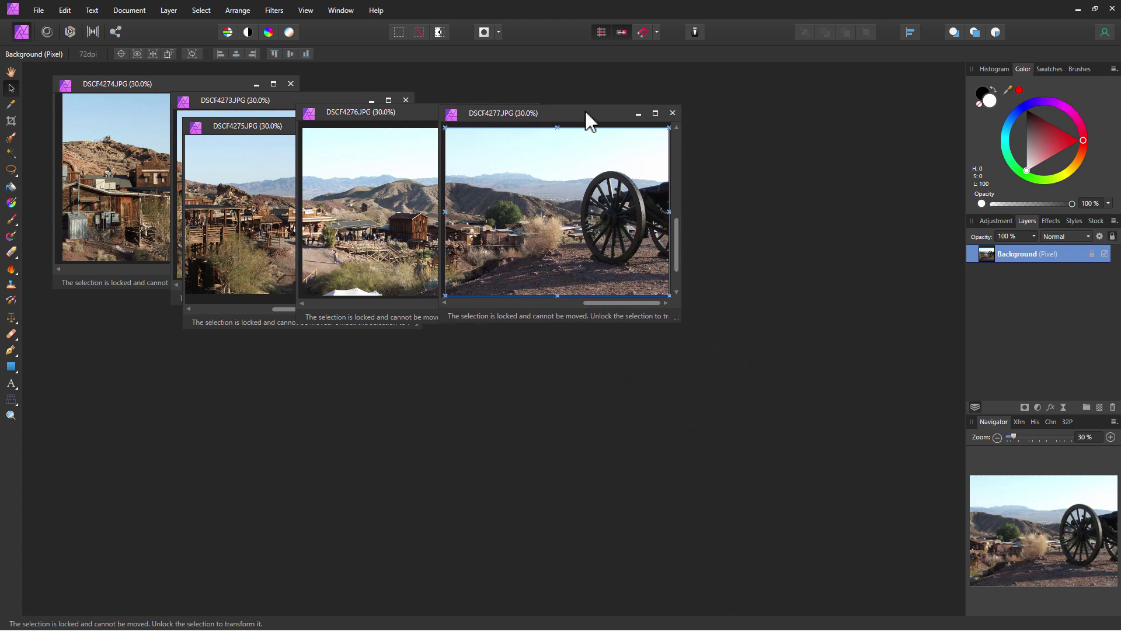
drag(586, 111, 588, 106)
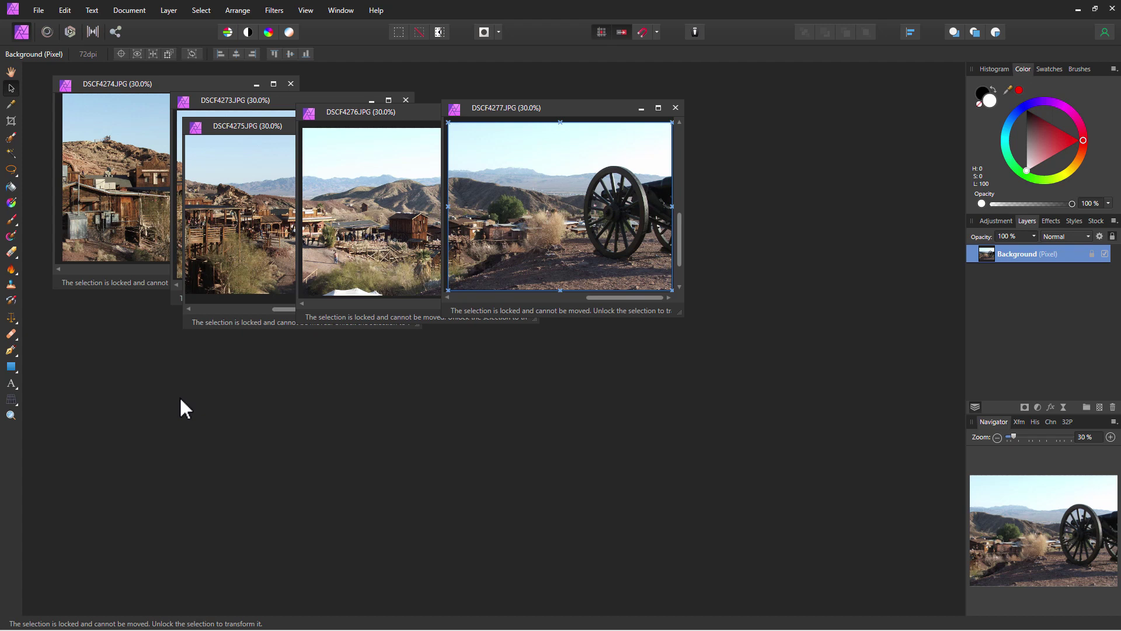
- Start a new panorama and add the images DSCF4273.JPG through DSCF4277.JPG from the Training Pics folder
click(40, 12)
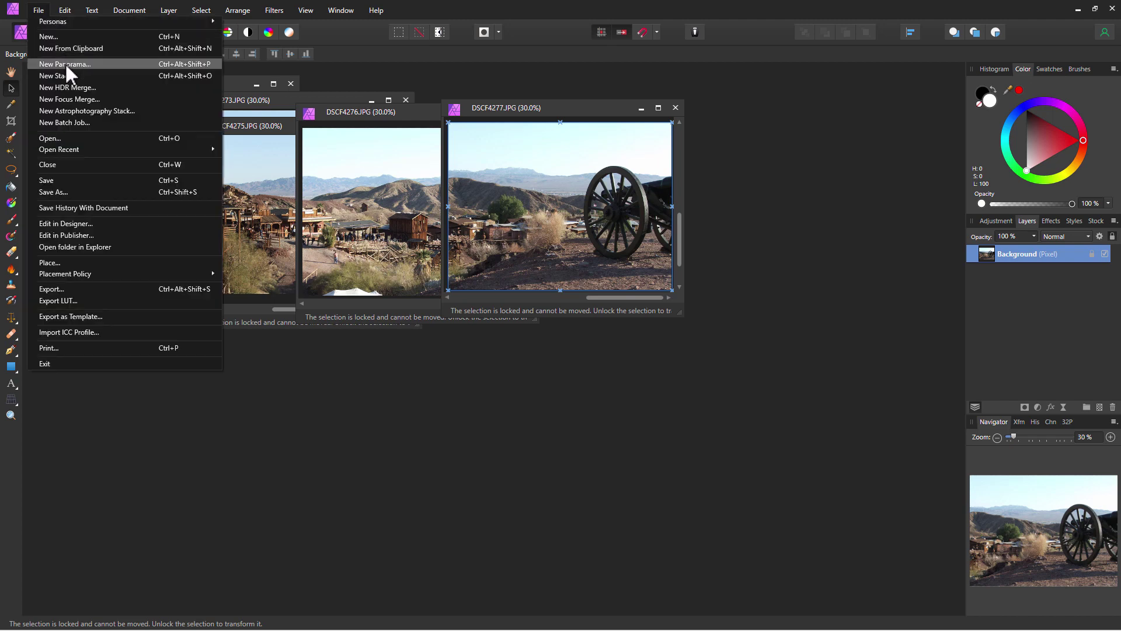
click(101, 63)
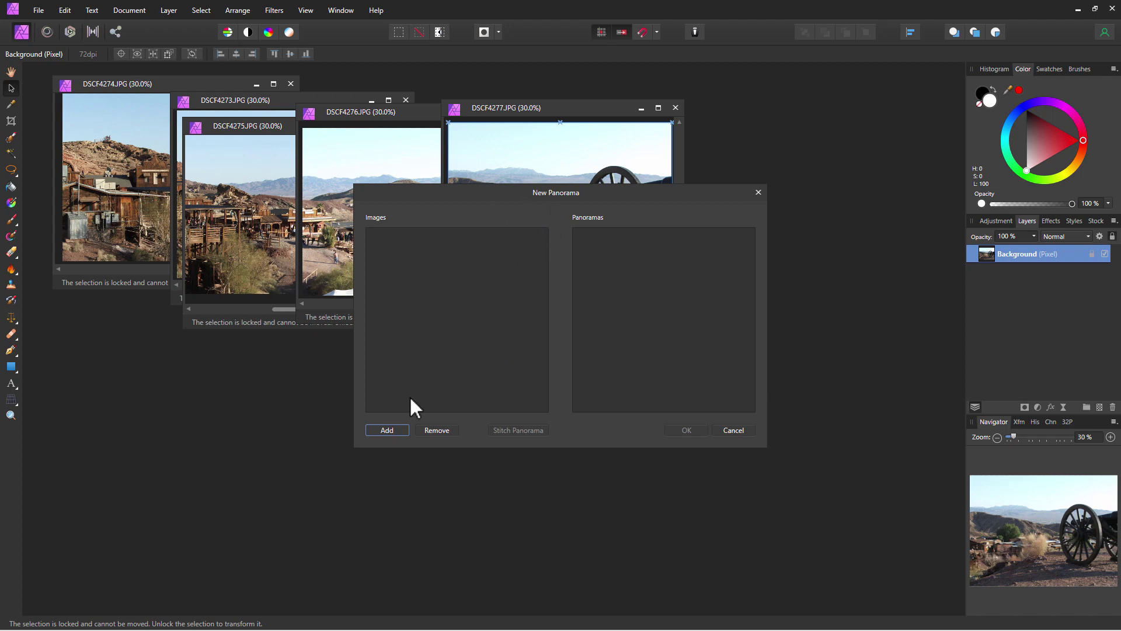
click(385, 431)
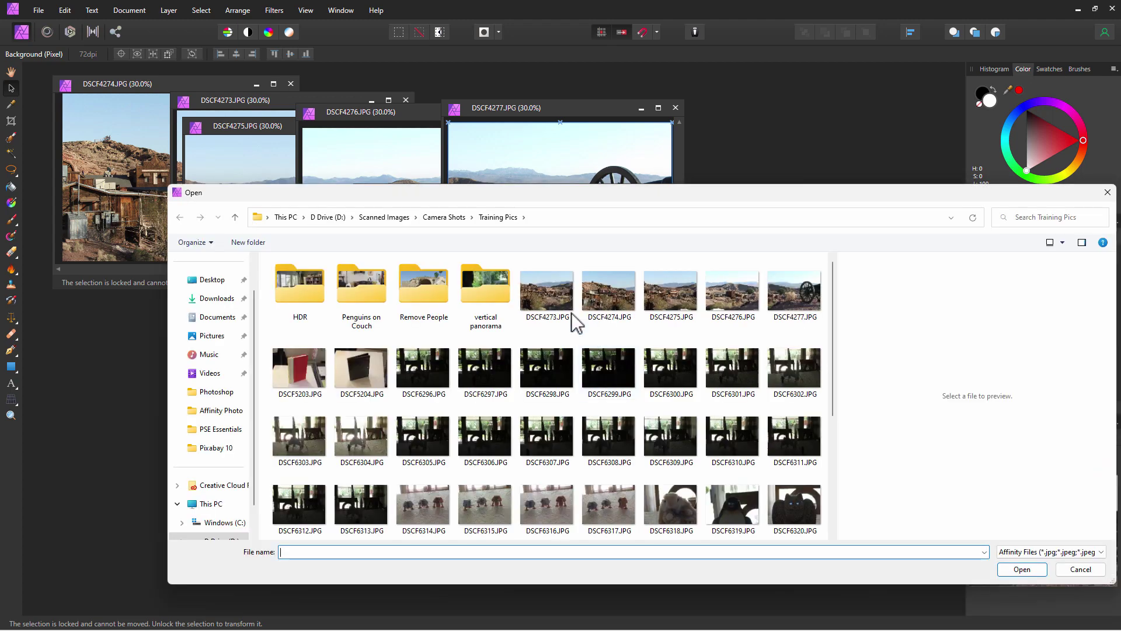
click(555, 304)
shift+click(806, 309)
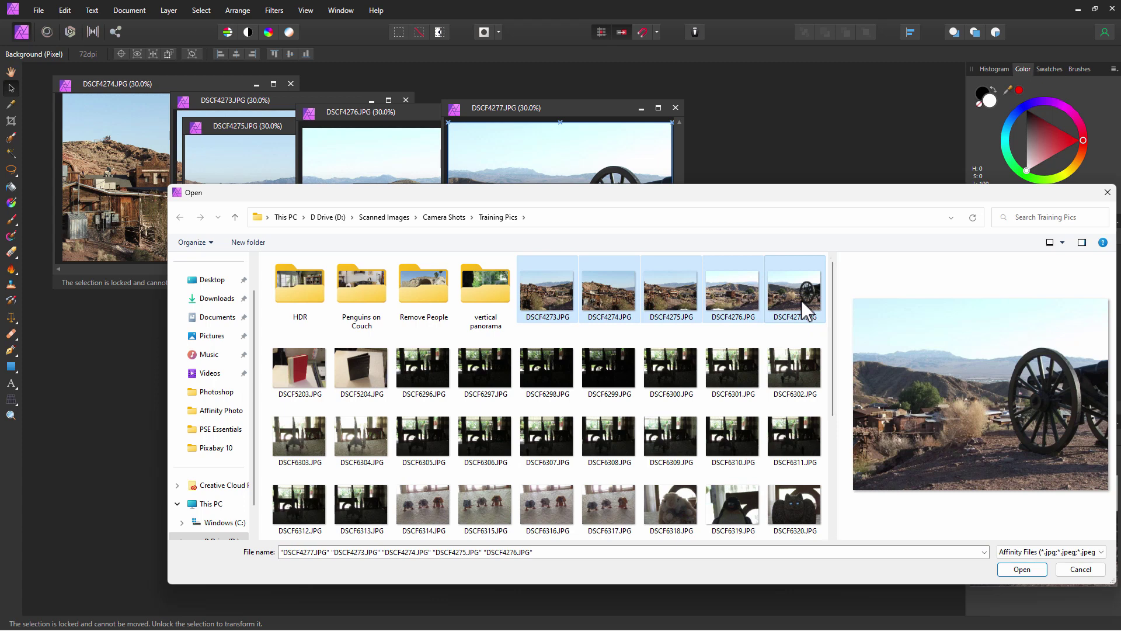
click(1022, 570)
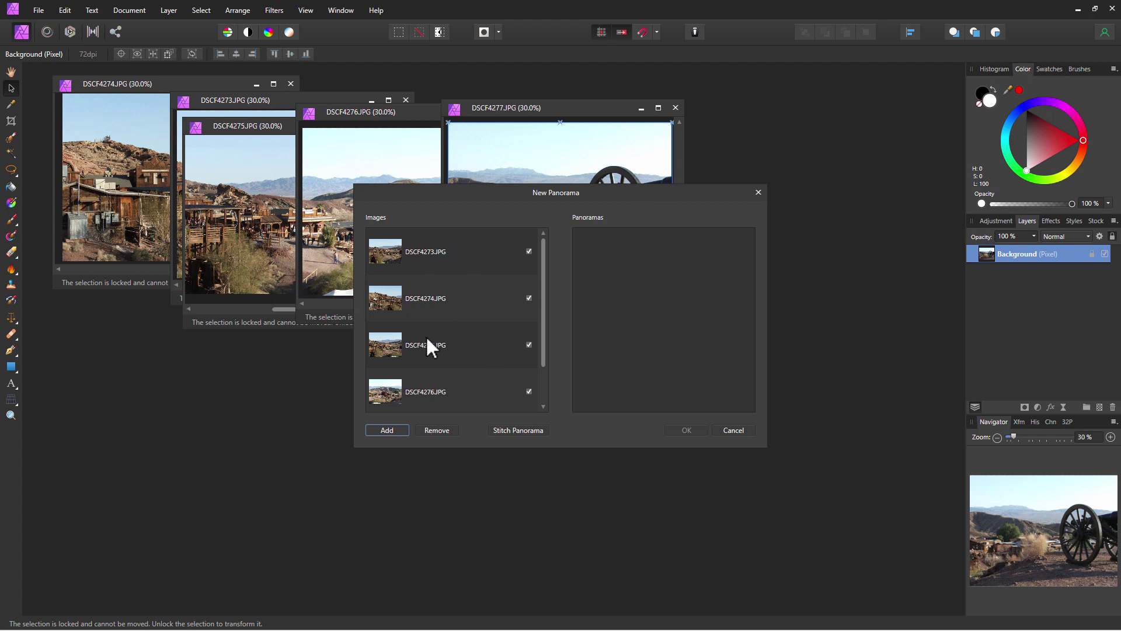
scroll(430, 346, down, 1)
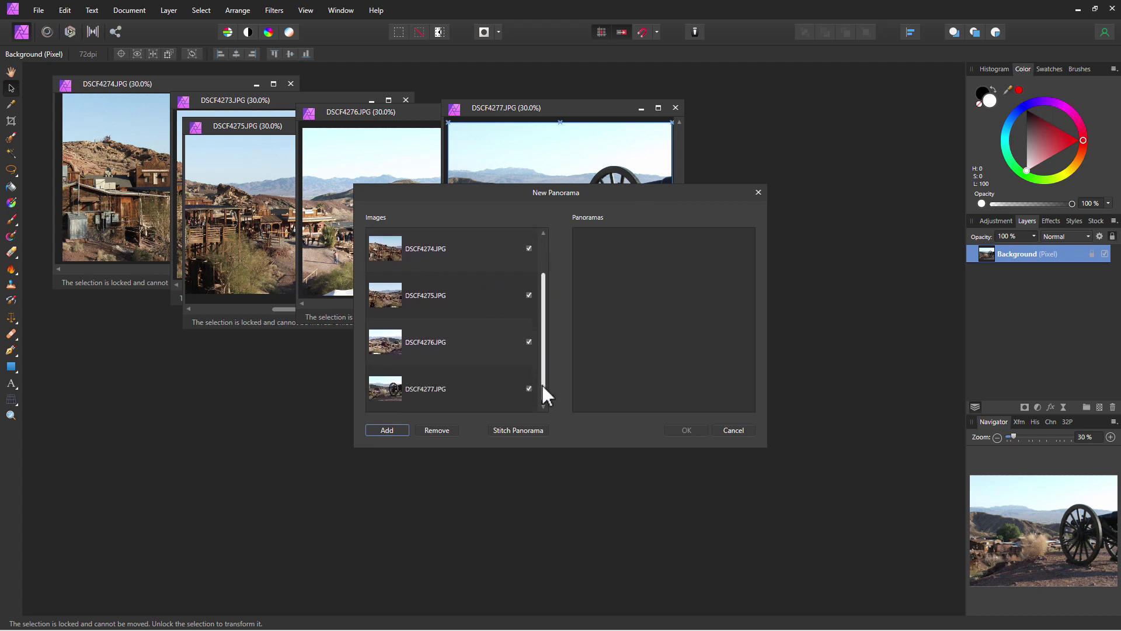
click(529, 295)
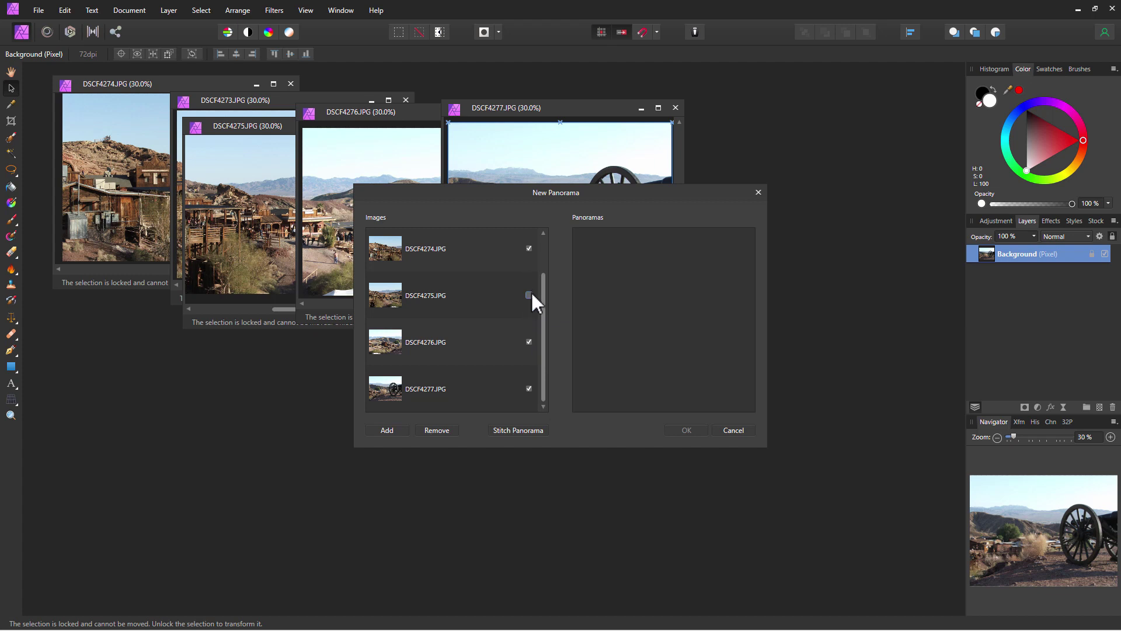
click(543, 232)
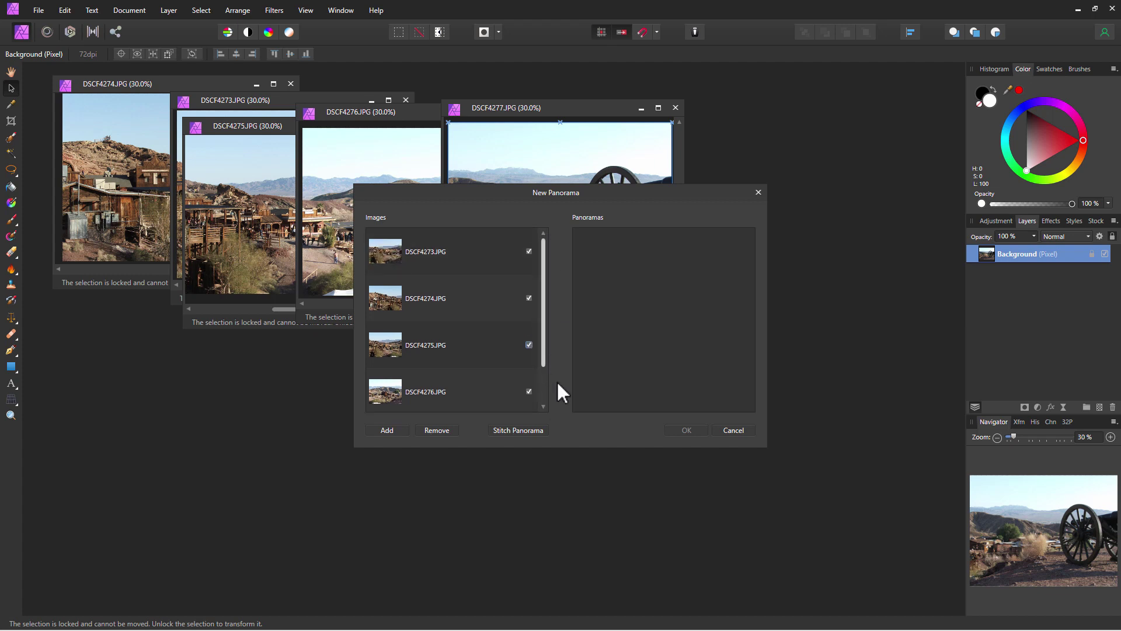
- Stitch the panorama from all five added images and accept the resulting composite
click(512, 429)
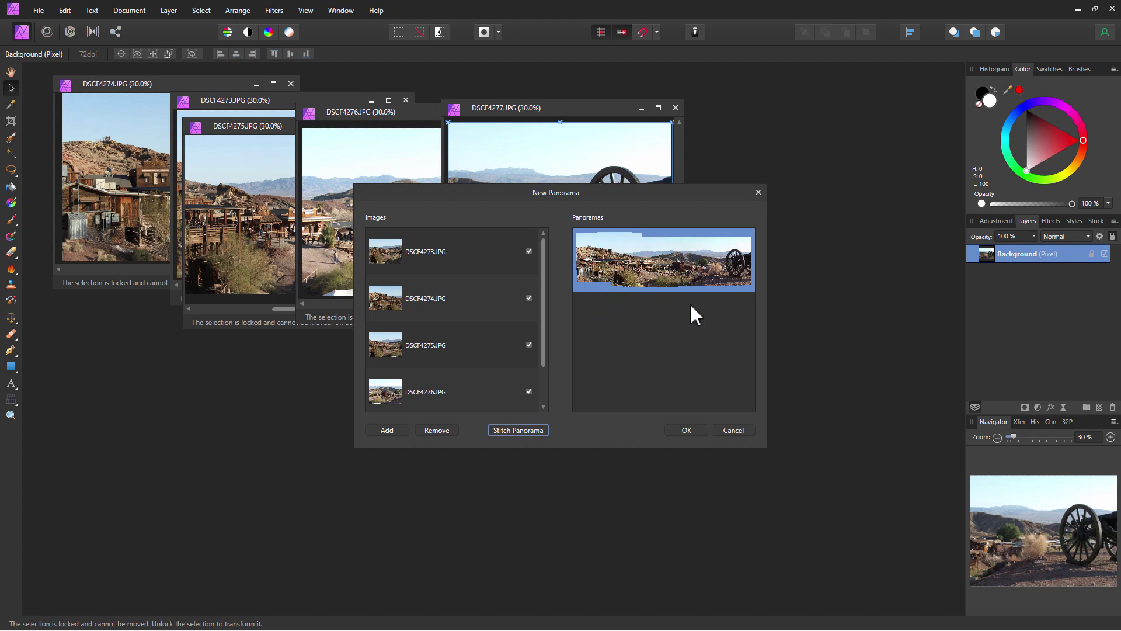
click(686, 430)
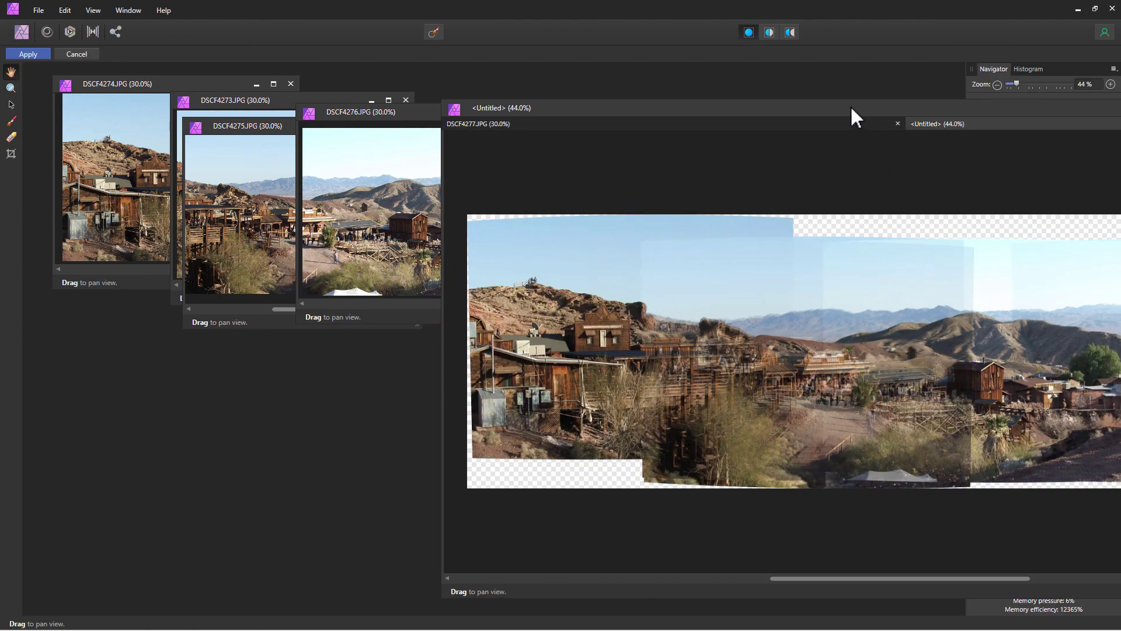
- Minimize the source photo windows and reposition the stitched panorama's window so the whole image is in view
drag(853, 109, 528, 138)
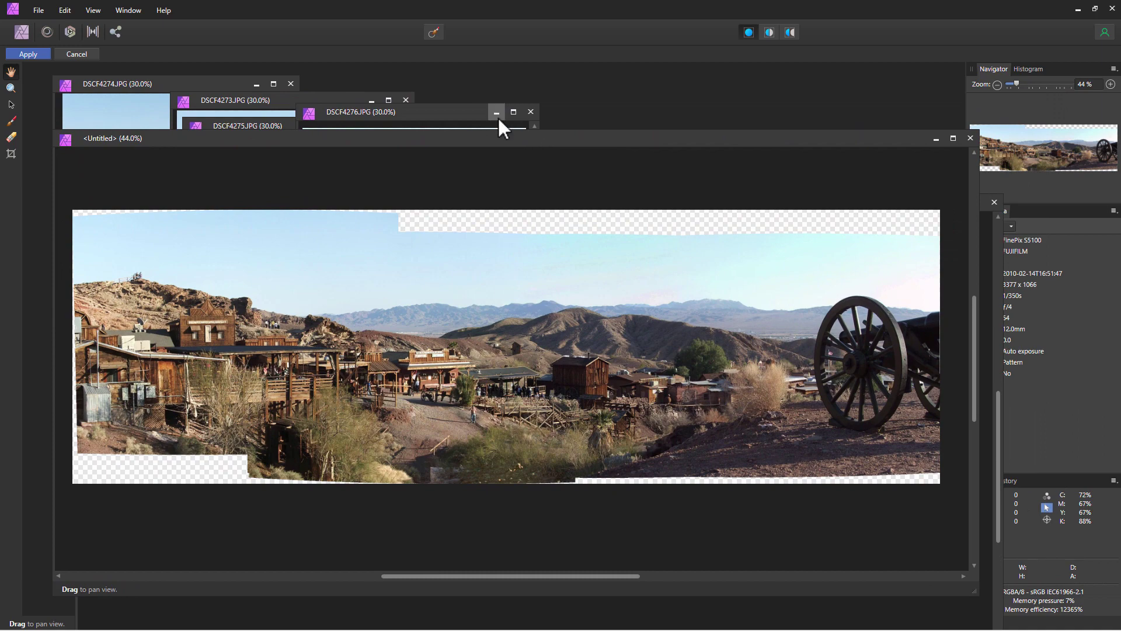
click(496, 112)
click(372, 100)
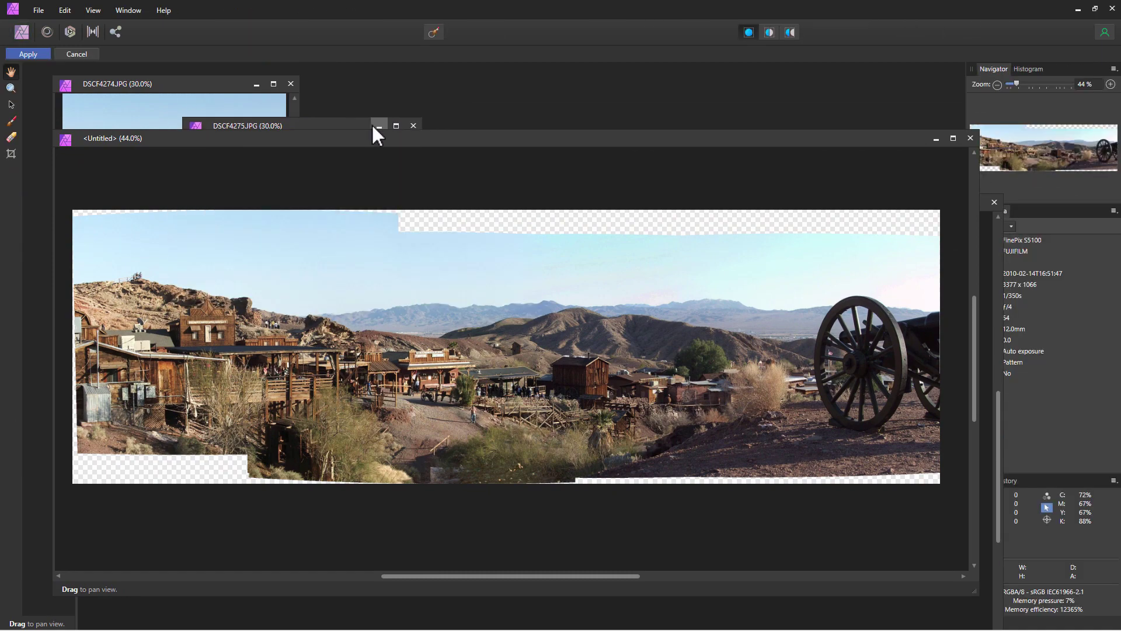
click(376, 126)
click(376, 126)
click(257, 84)
click(257, 83)
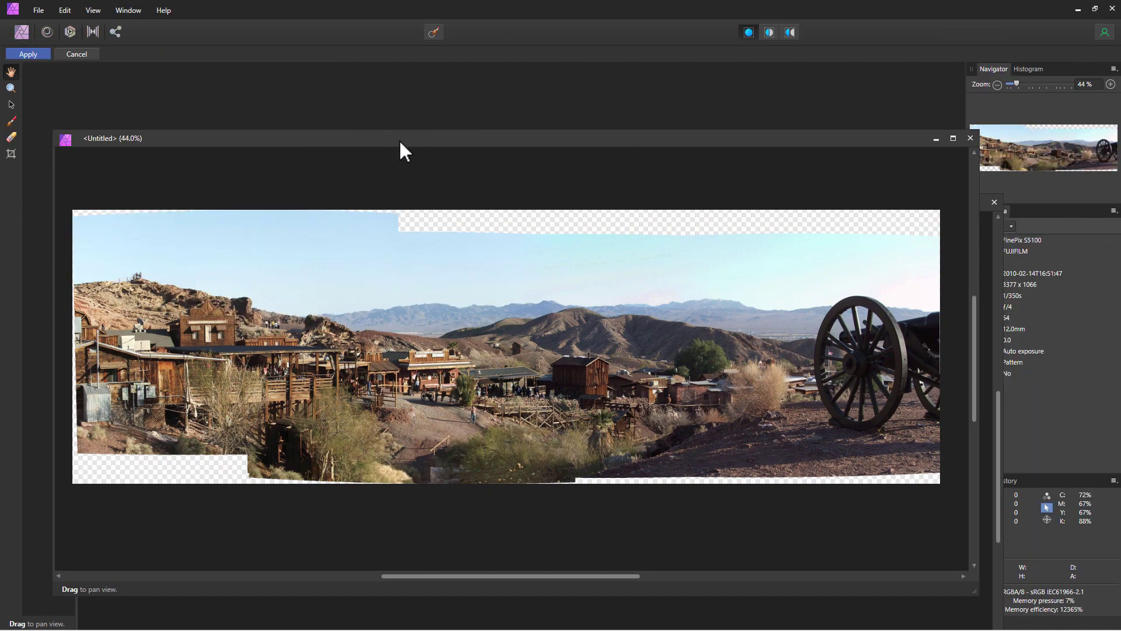
drag(403, 150, 417, 312)
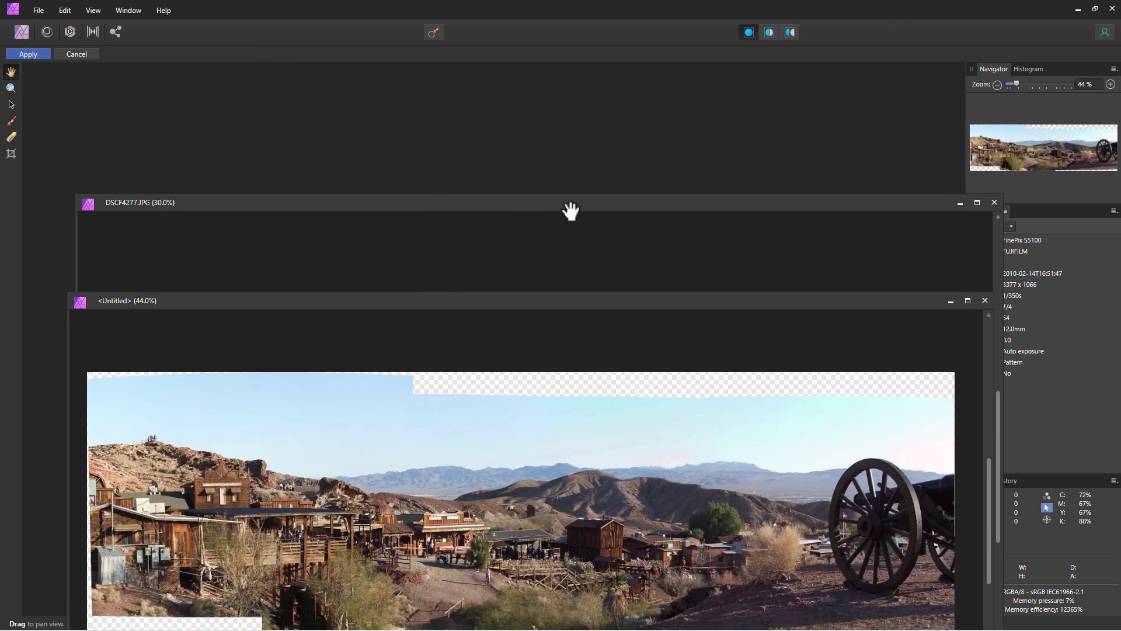
click(959, 204)
drag(648, 300, 616, 115)
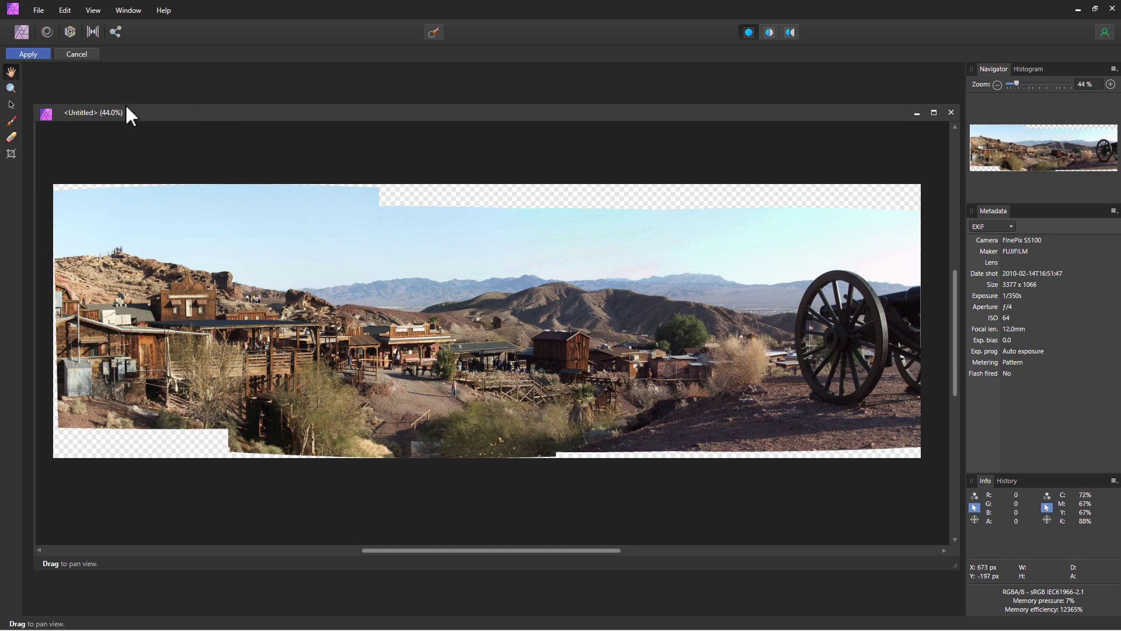
- Apply the stitched panorama and flood-select all its transparent border areas with a 2% tolerance and Contiguous off
click(36, 55)
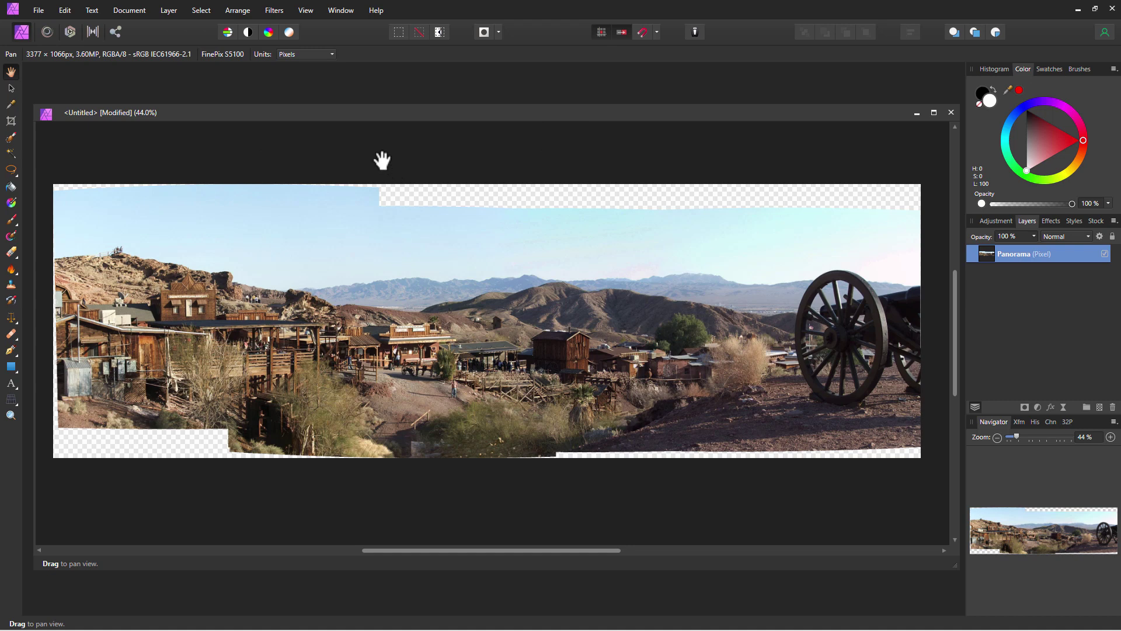
key(v)
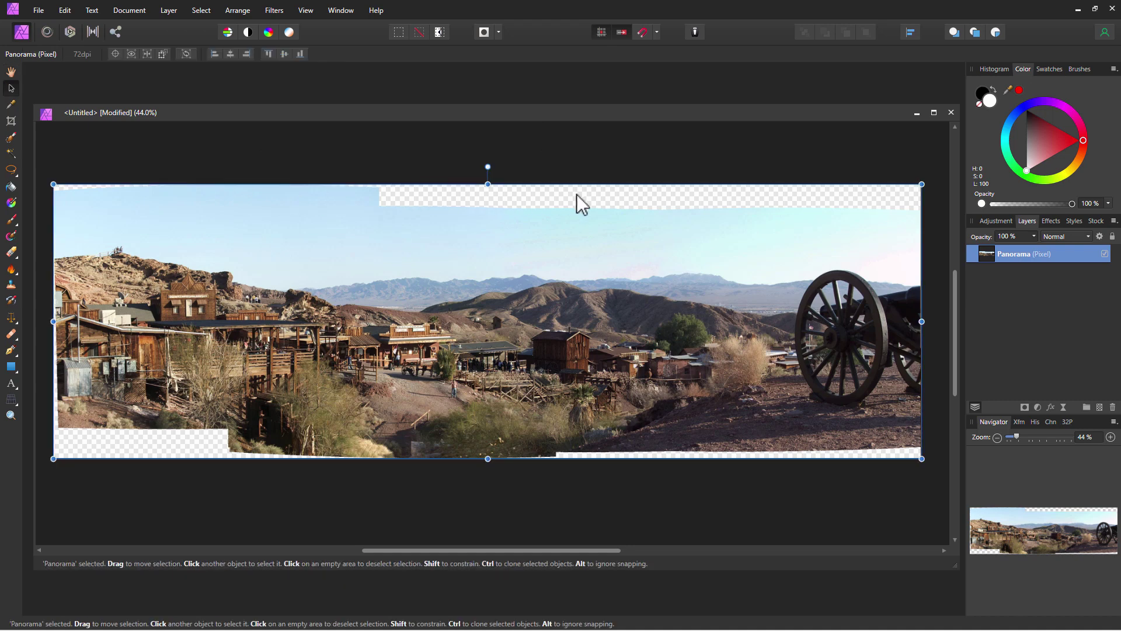
click(11, 153)
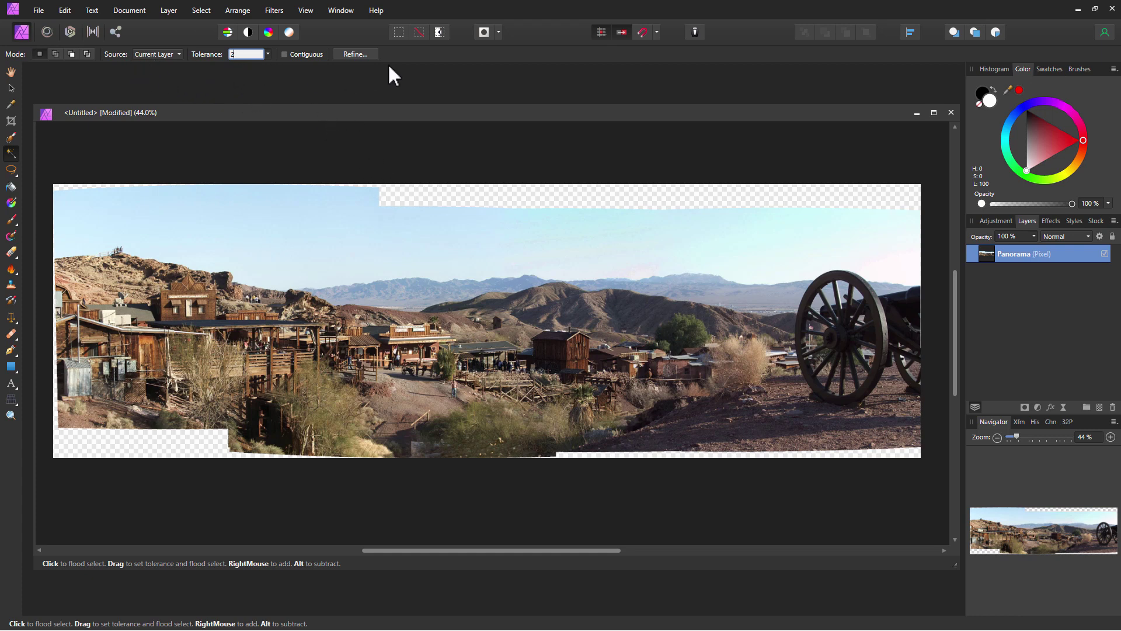
click(477, 197)
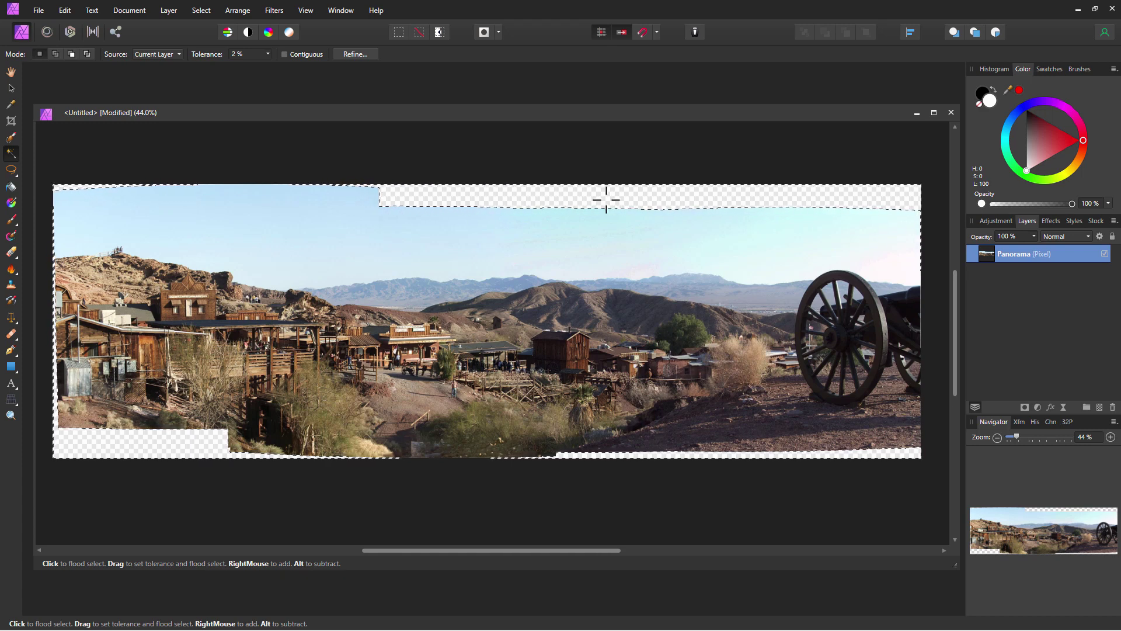
- Fill the selected border areas using Inpainting at 100% opacity, and remove the selection
click(66, 10)
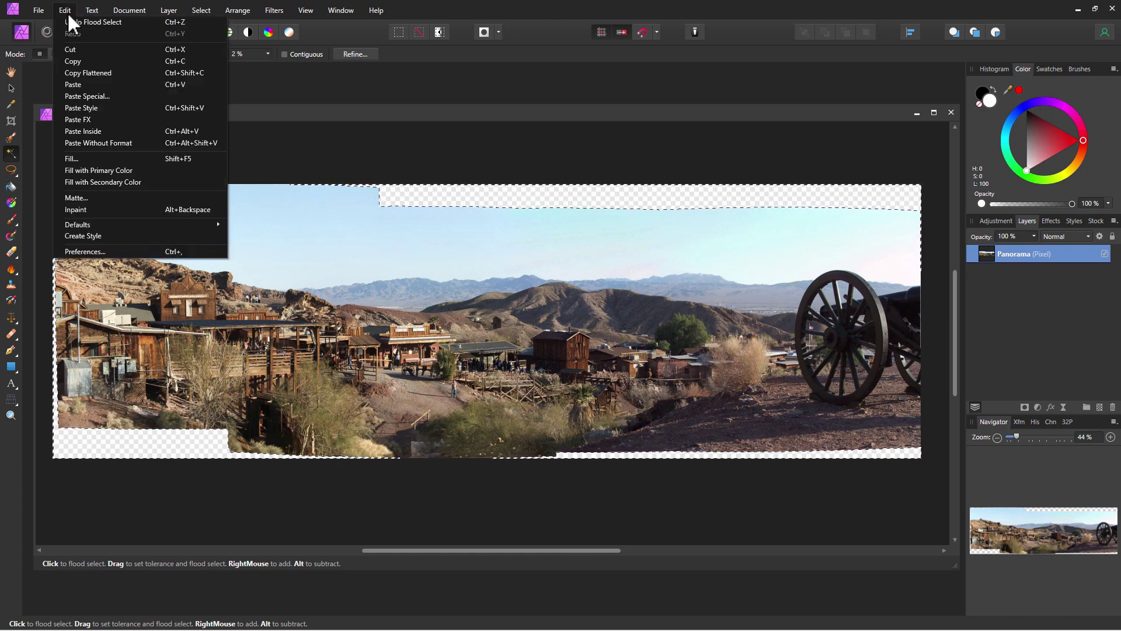
click(81, 158)
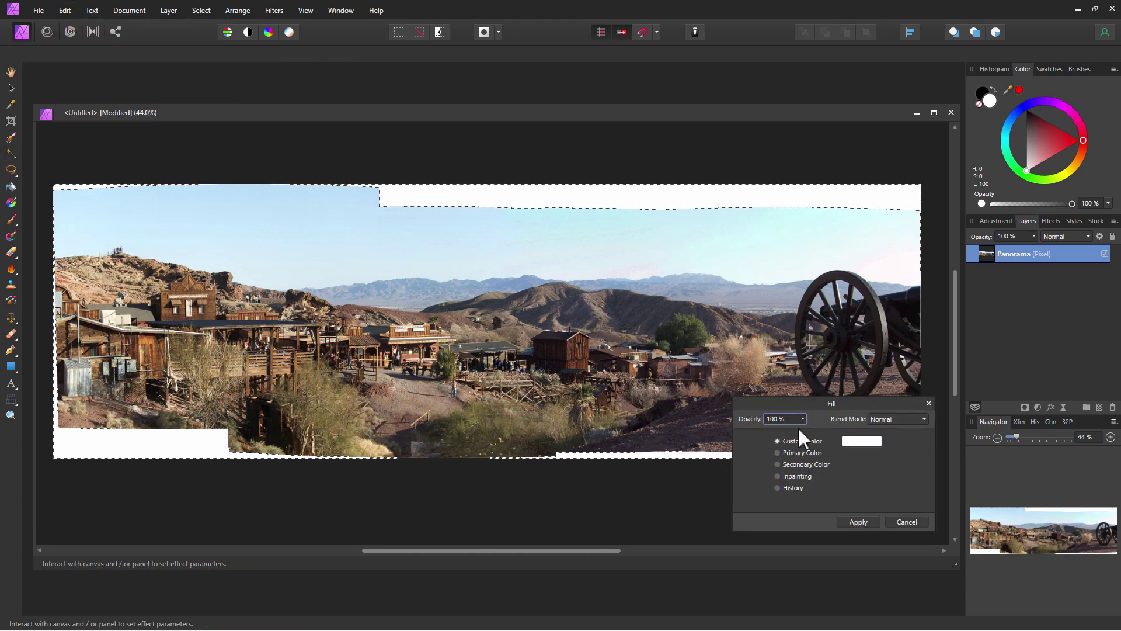
click(779, 476)
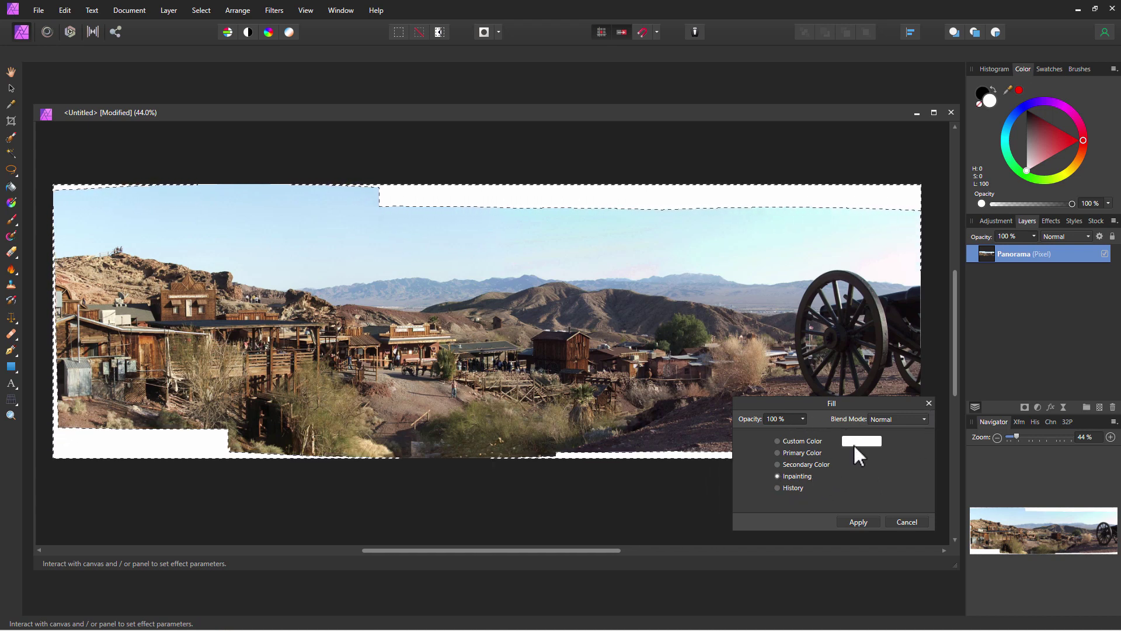
click(861, 520)
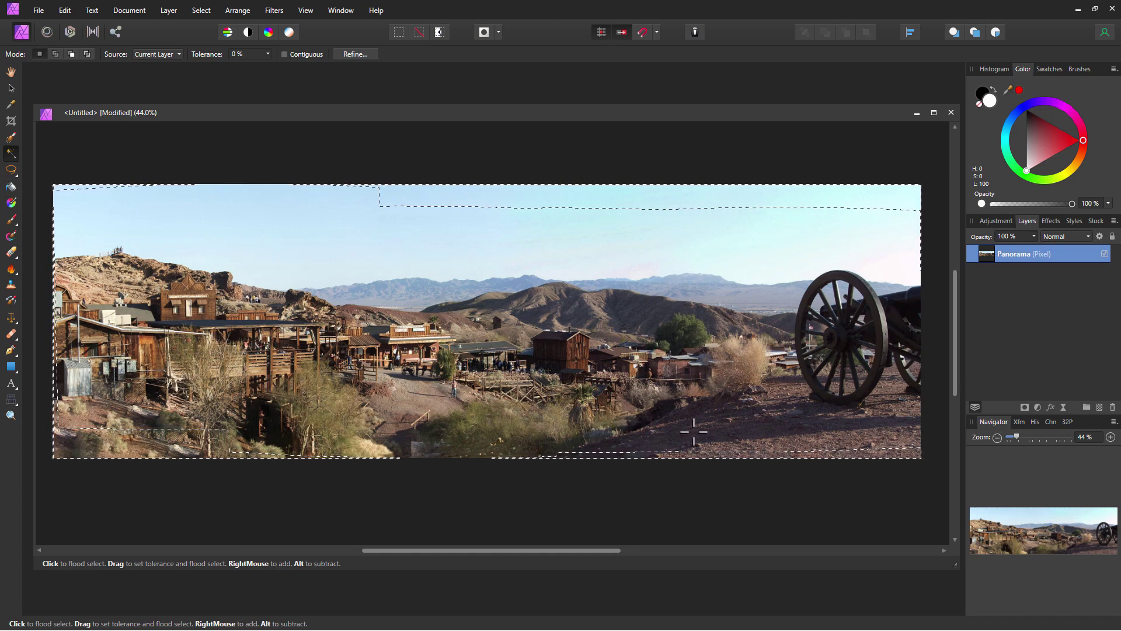
key(ctrl+d)
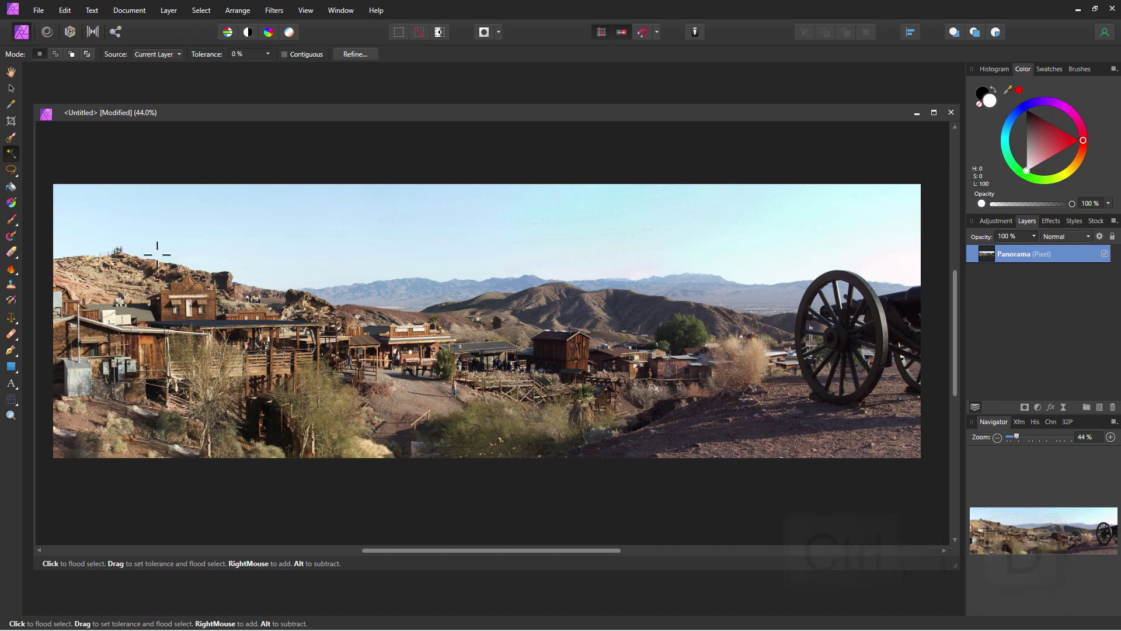
- Examine the inpainted lower edge of the panorama at 150% zoom, from the wagon wheel across to the metal shed
click(10, 415)
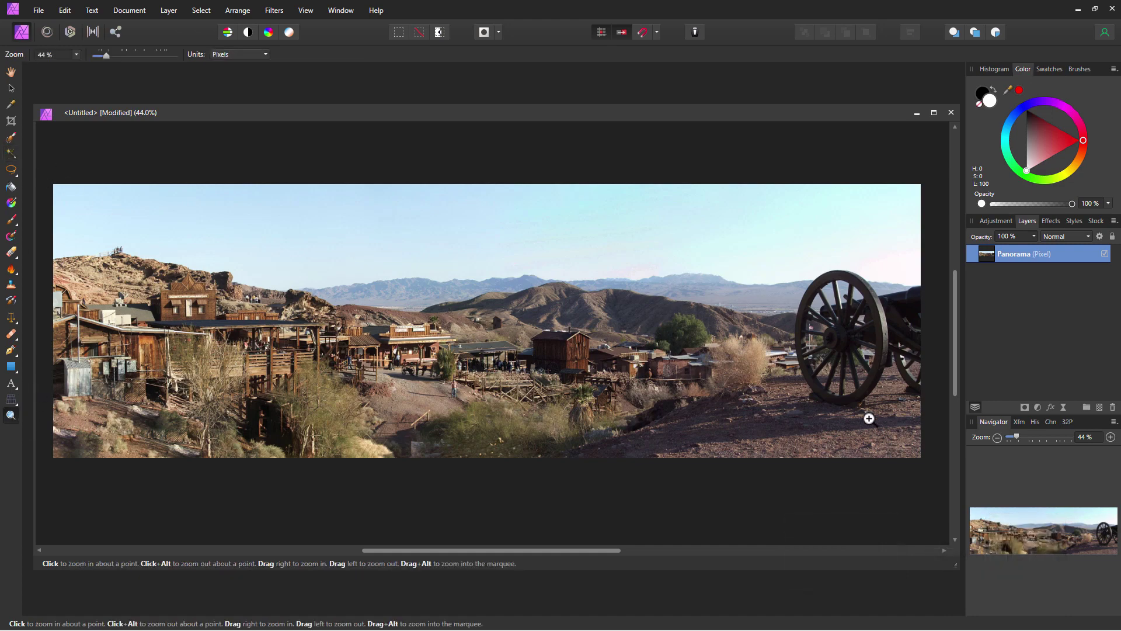
click(863, 445)
click(863, 445)
click(858, 449)
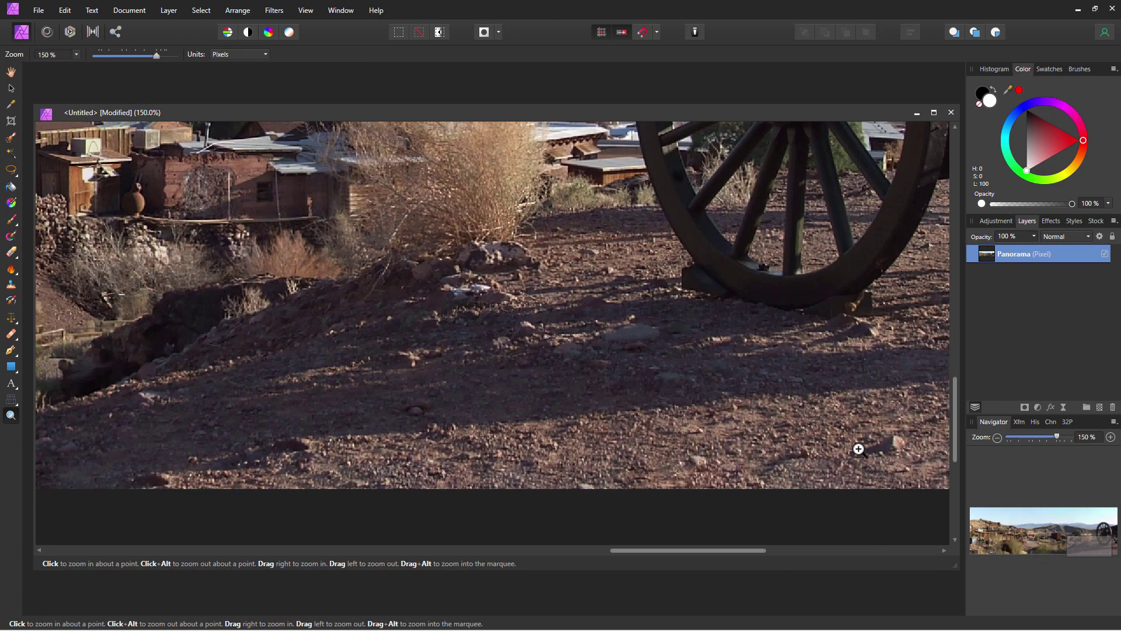
drag(706, 550, 744, 551)
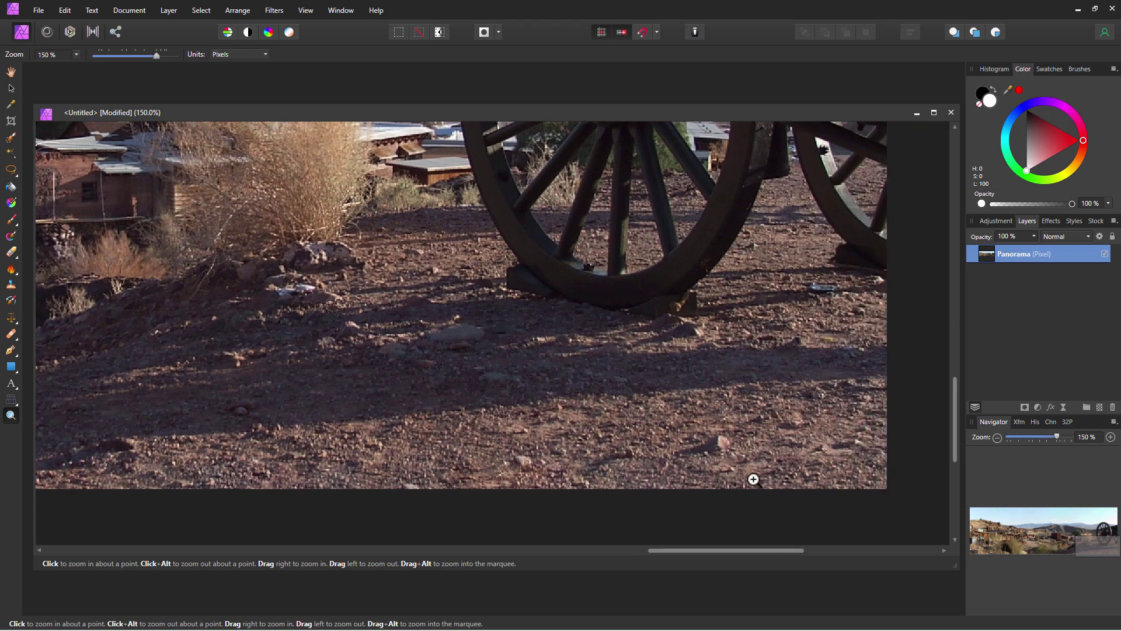
drag(725, 550, 699, 550)
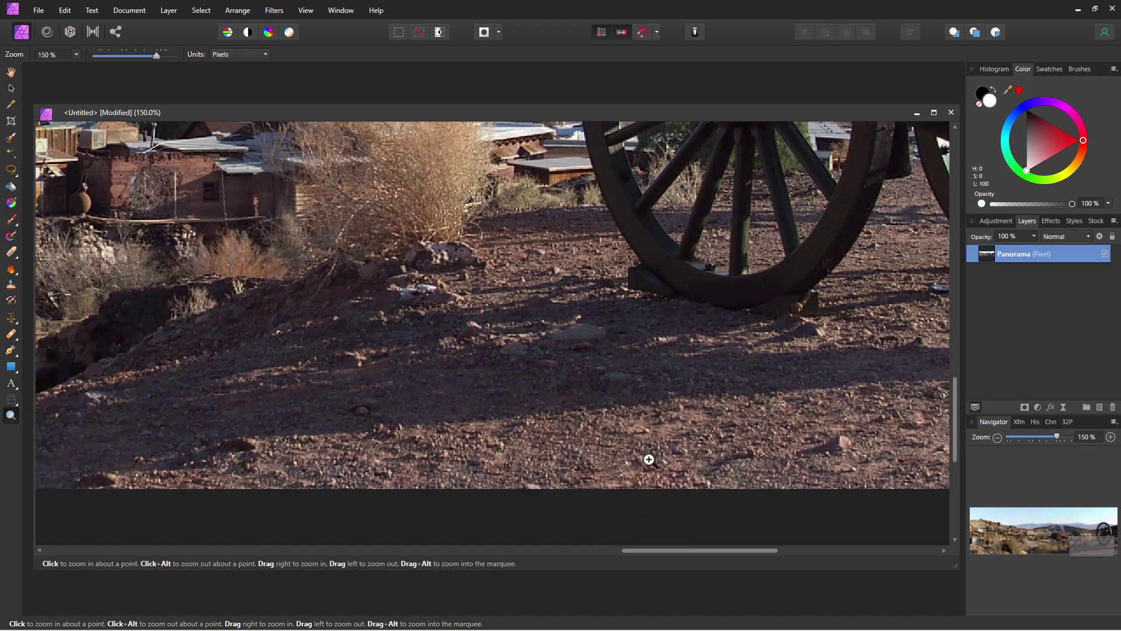
drag(684, 549, 395, 549)
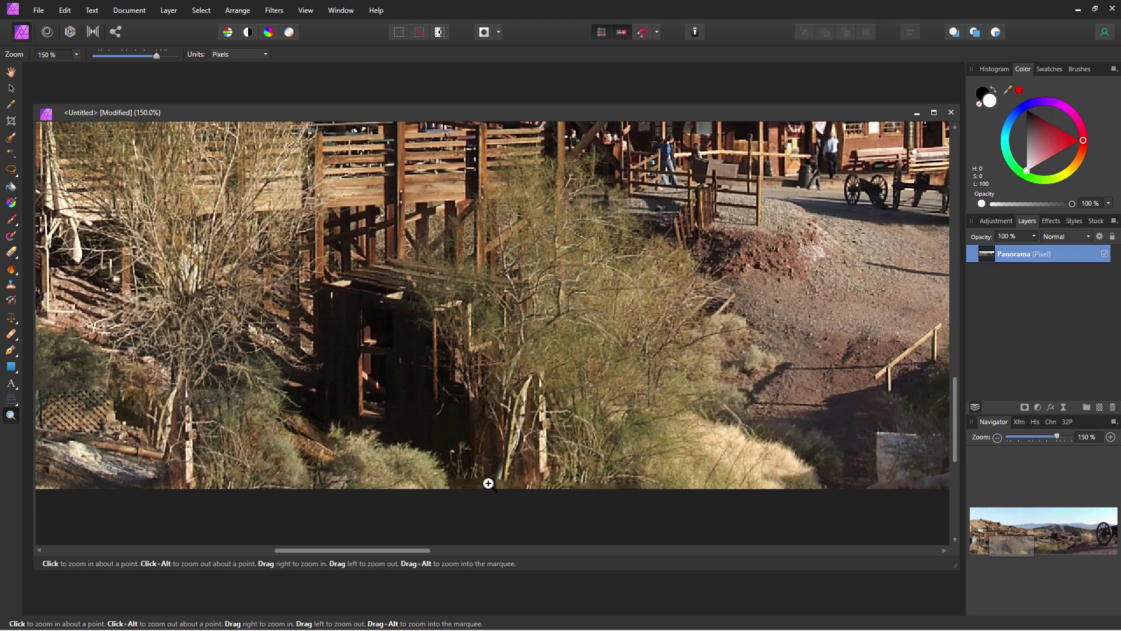
drag(424, 549, 336, 549)
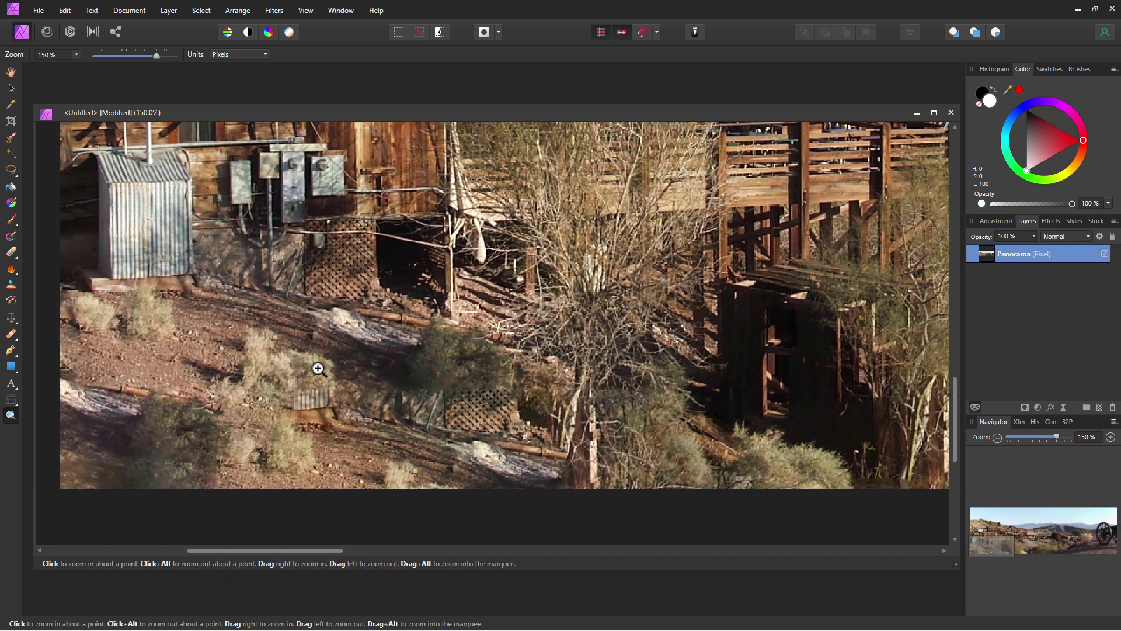
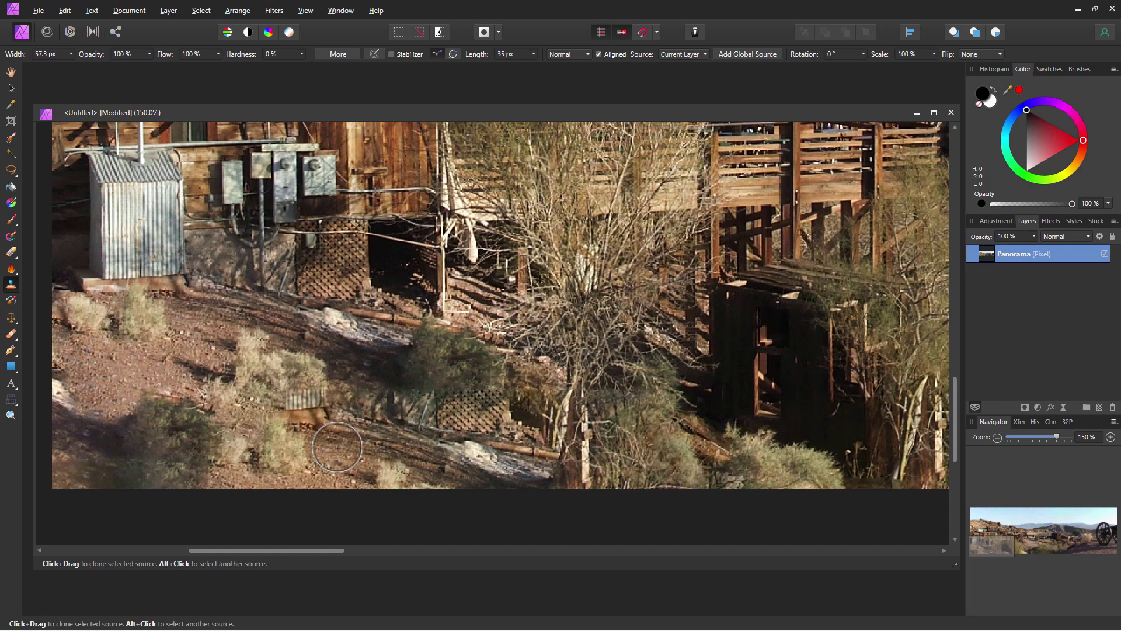
- Clone soil and bushes over the duplicated metal-shed fragment, the repeated pale rocks and the lattice piece on the slope below the shed
alt+click(297, 404)
mouse_move(297, 404)
mouse_down()
mouse_move(281, 374)
mouse_move(308, 381)
mouse_move(295, 384)
mouse_up()
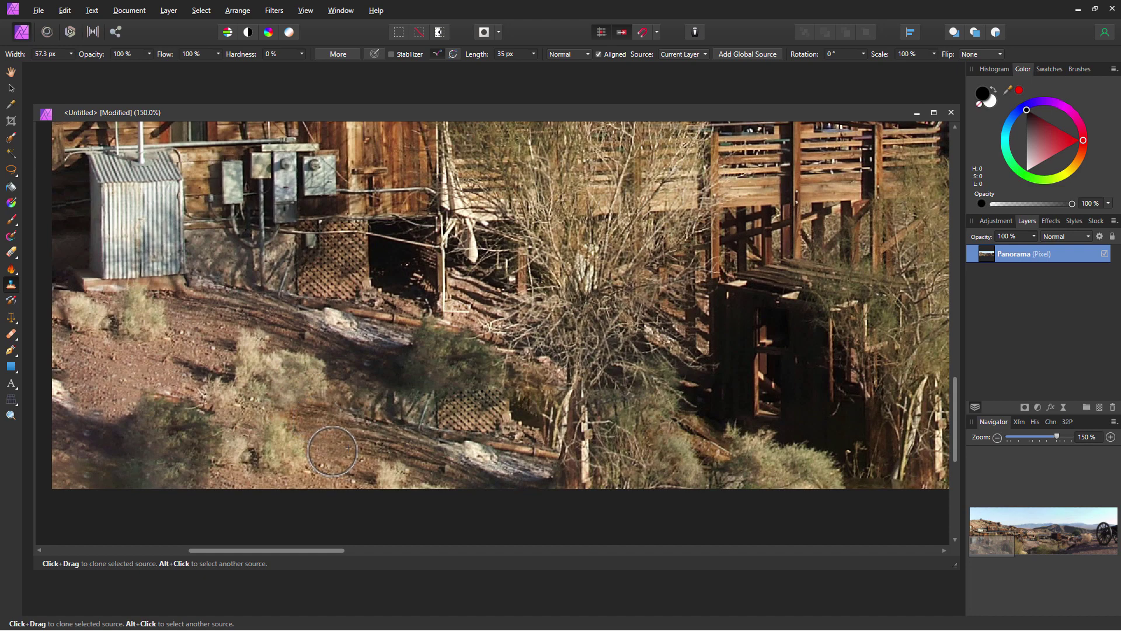
mouse_move(505, 471)
mouse_down()
mouse_move(465, 452)
mouse_move(517, 471)
mouse_move(466, 454)
mouse_move(499, 477)
mouse_move(426, 456)
mouse_move(525, 475)
mouse_move(547, 495)
mouse_move(476, 417)
mouse_move(502, 424)
mouse_move(480, 416)
mouse_up()
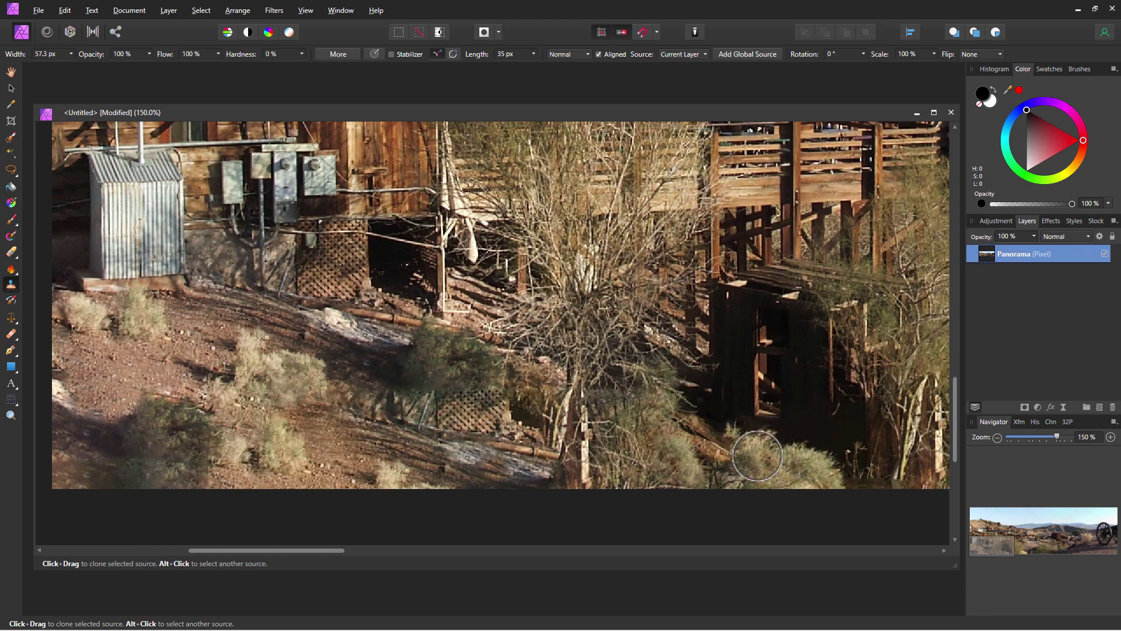
mouse_move(475, 419)
mouse_down()
mouse_move(485, 453)
mouse_move(470, 418)
mouse_move(476, 403)
mouse_move(498, 411)
mouse_move(430, 408)
mouse_move(415, 396)
mouse_move(423, 430)
mouse_move(583, 475)
mouse_move(524, 457)
mouse_move(539, 445)
mouse_move(452, 419)
mouse_move(484, 417)
mouse_move(467, 441)
mouse_move(415, 398)
mouse_up()
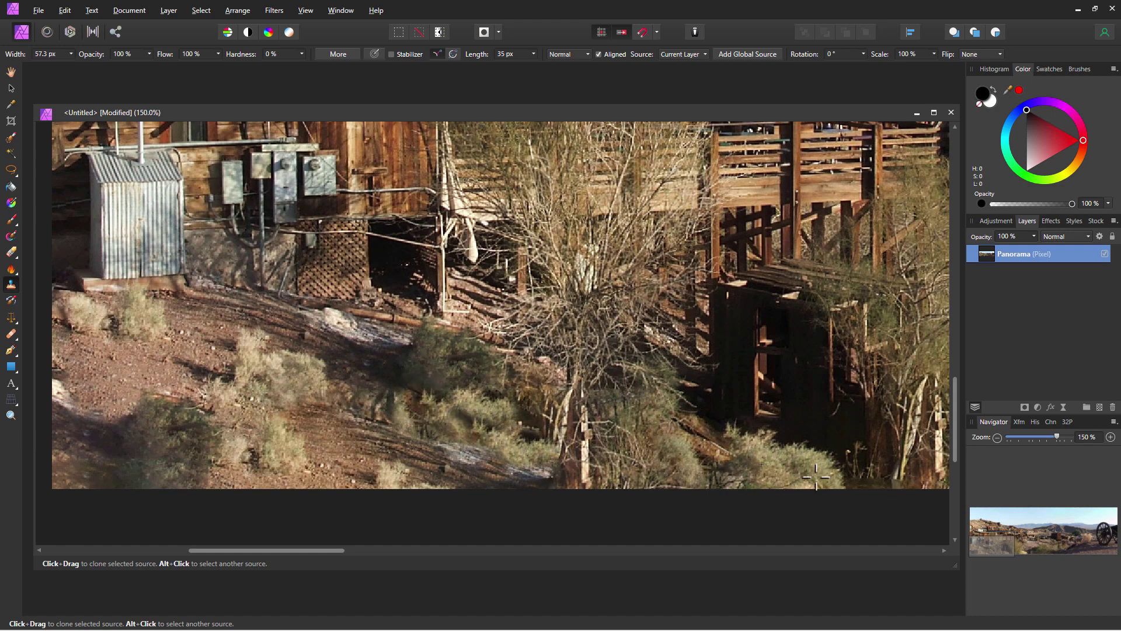
mouse_move(490, 444)
mouse_down()
mouse_move(417, 434)
mouse_move(431, 443)
mouse_move(430, 410)
mouse_move(451, 415)
mouse_move(426, 395)
mouse_up()
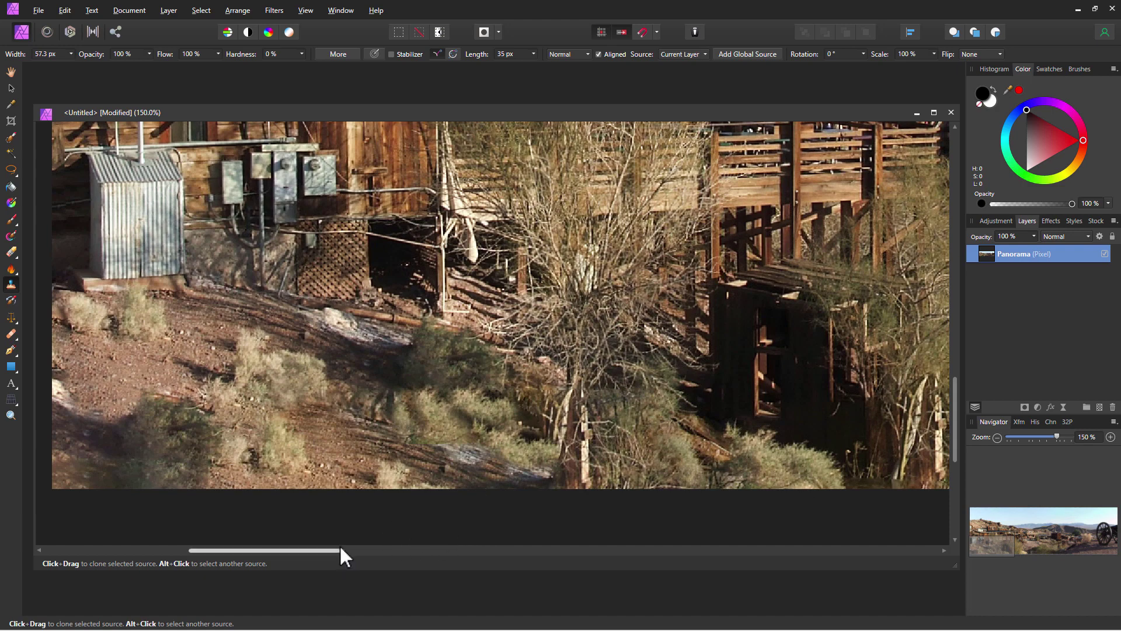
- Clone foliage over the duplicated post at the bare tree's base and the flaws along the lower edge around the dark shack, and fit the panorama in view
drag(341, 550, 408, 550)
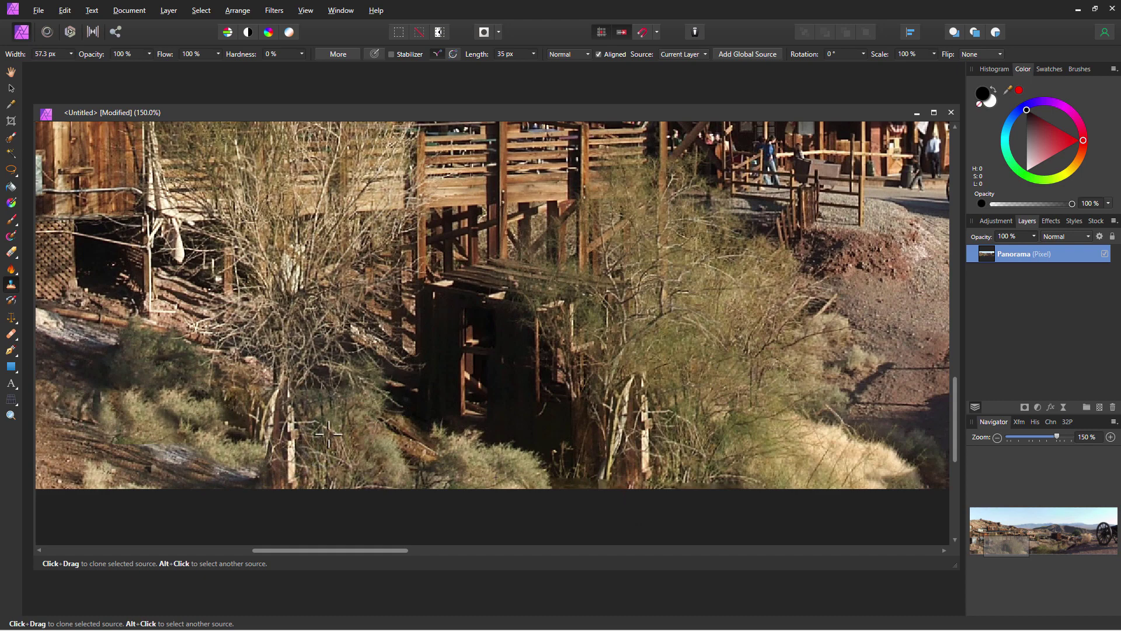
mouse_move(303, 445)
mouse_down()
mouse_move(292, 401)
mouse_move(288, 482)
mouse_move(329, 496)
mouse_move(343, 443)
mouse_move(286, 425)
mouse_move(313, 464)
mouse_move(315, 442)
mouse_move(333, 452)
mouse_move(368, 423)
mouse_up()
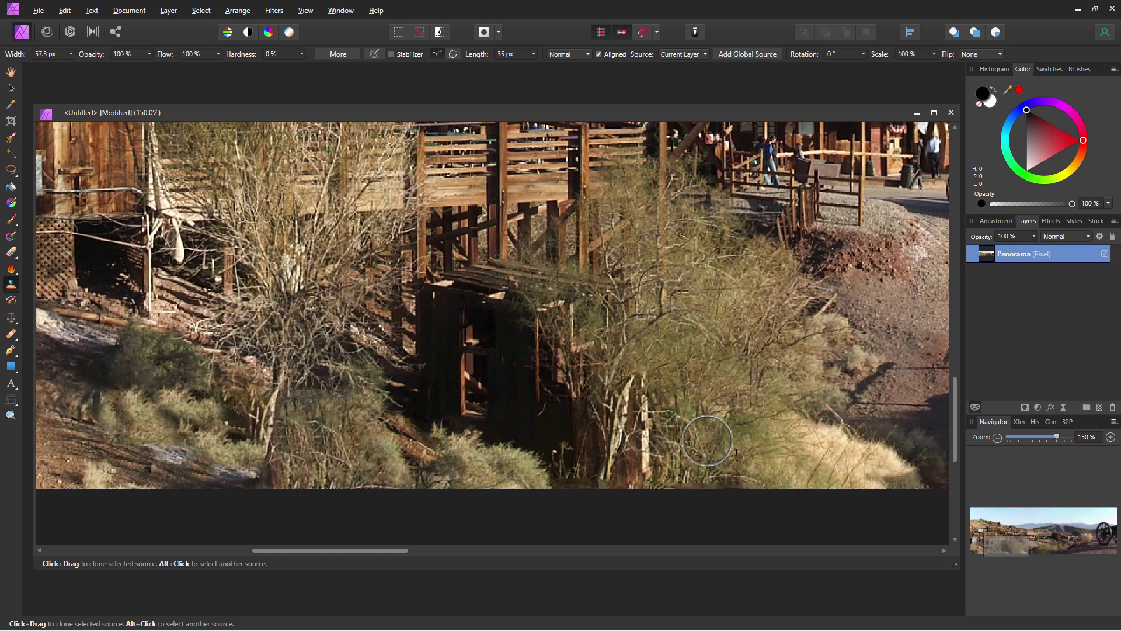
mouse_move(572, 486)
mouse_down()
mouse_move(608, 484)
mouse_move(561, 485)
mouse_move(591, 480)
mouse_move(608, 458)
mouse_move(600, 481)
mouse_move(561, 481)
mouse_move(685, 489)
mouse_move(657, 483)
mouse_up()
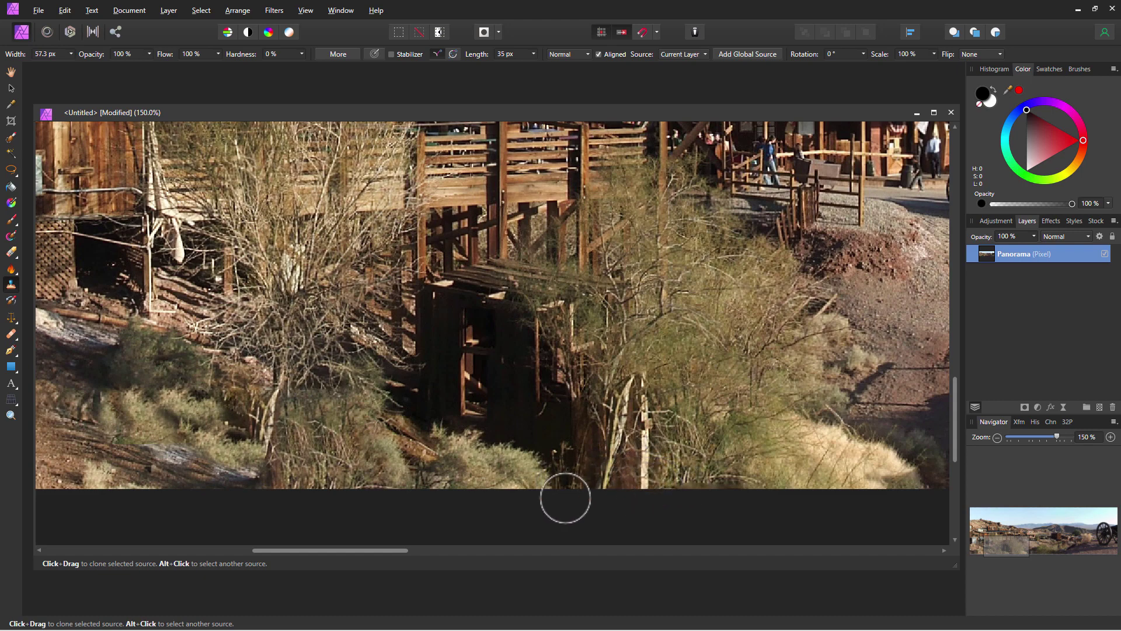
mouse_move(370, 463)
mouse_down()
mouse_move(375, 496)
mouse_move(453, 443)
mouse_up()
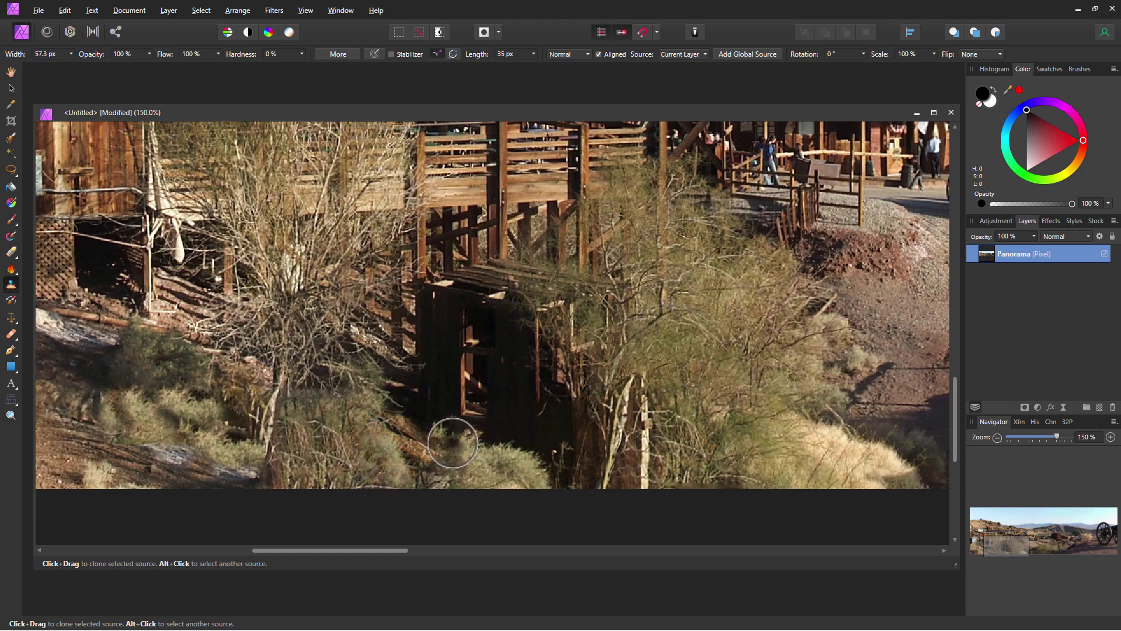
key(ctrl+0)
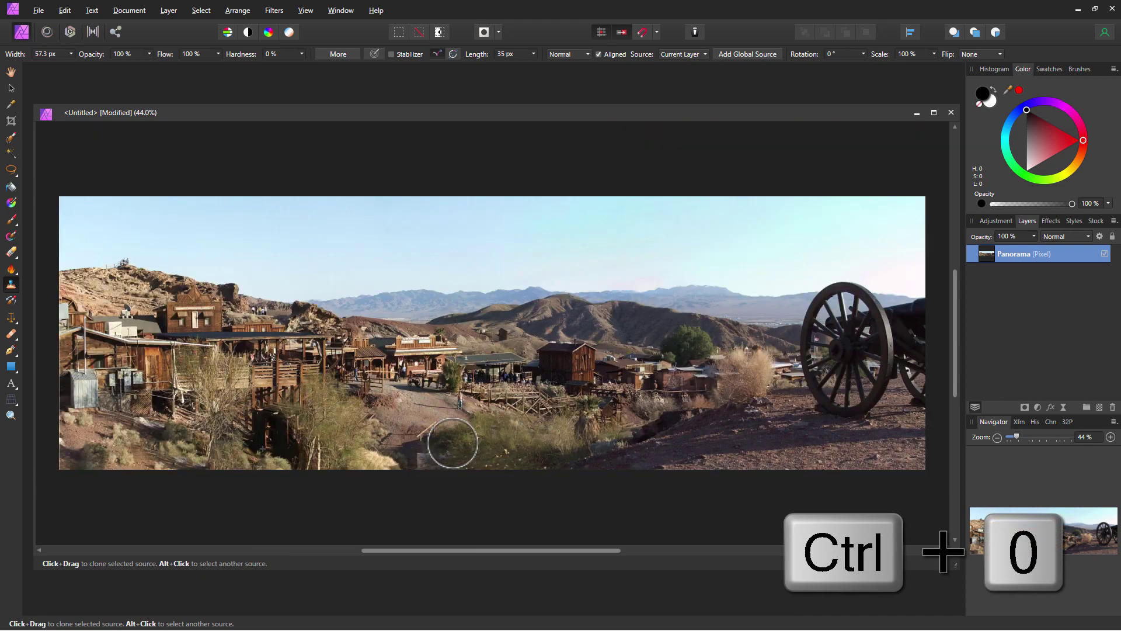